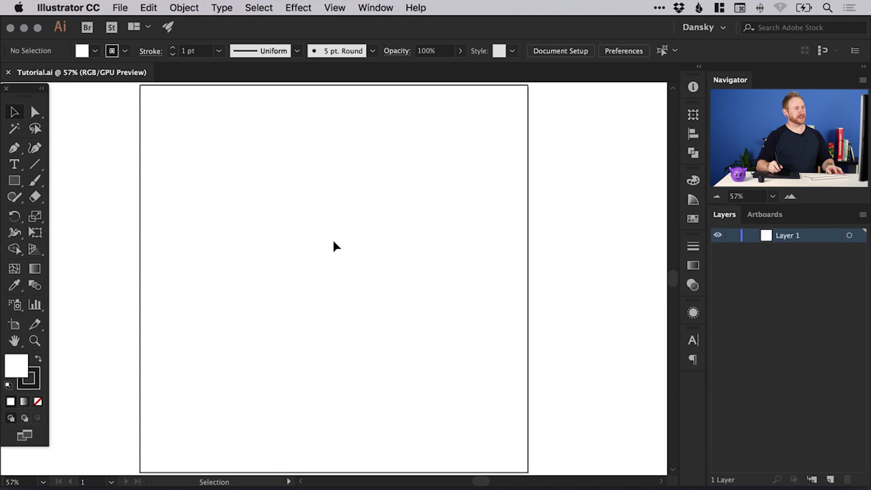
# Step: Add point text on the artboard with a long run of random letters like 'dsfdsf…' over several lines
pyautogui.click(15, 167)
pyautogui.click(243, 200)
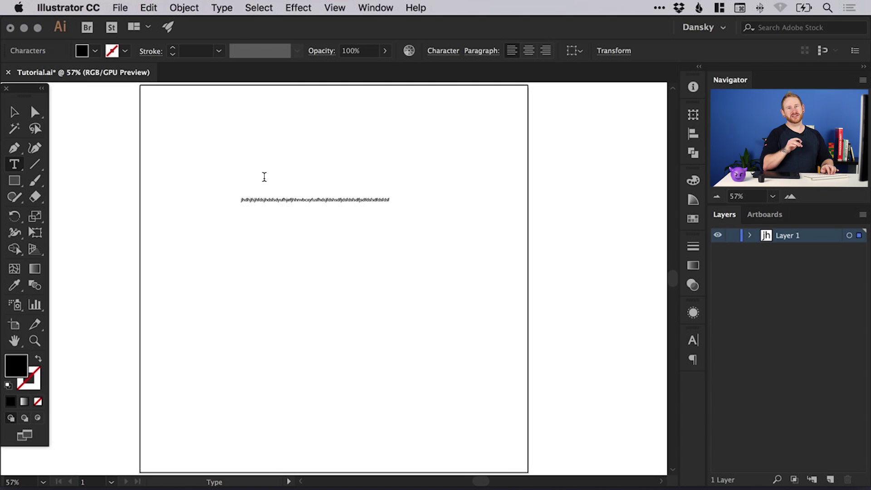
pyautogui.write('dsfdsfdsfdsfdsfsdfdsfdsfdsfdsfdsfdsfsdfsdfdsffdsf')
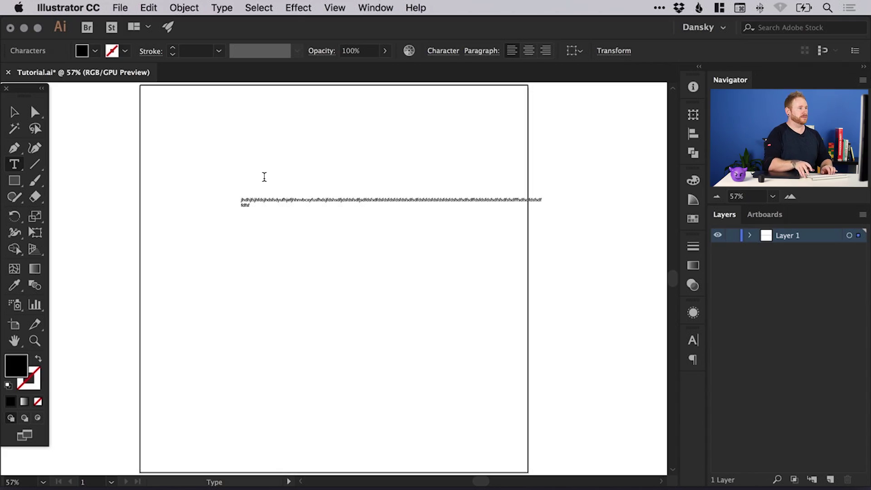
pyautogui.write('sdfdsjfsdfsudfyusdfdusfyudsfydsuyfudsyf')
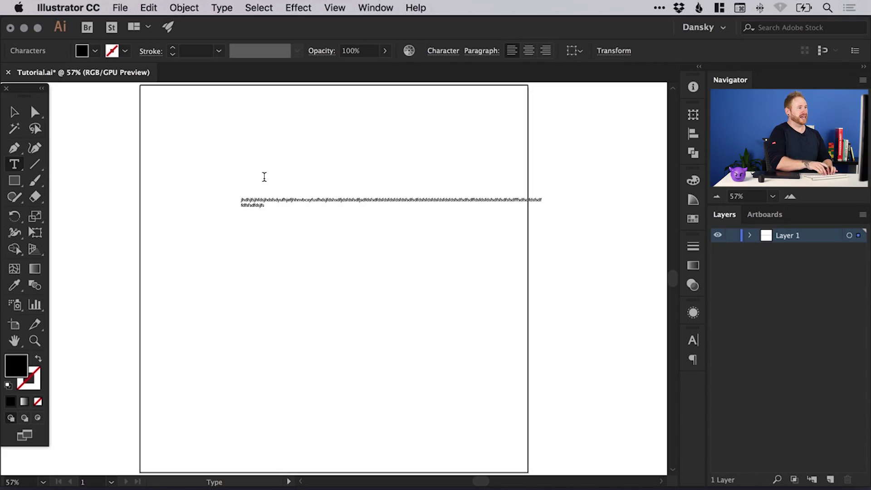
pyautogui.write('uidsyfuds')
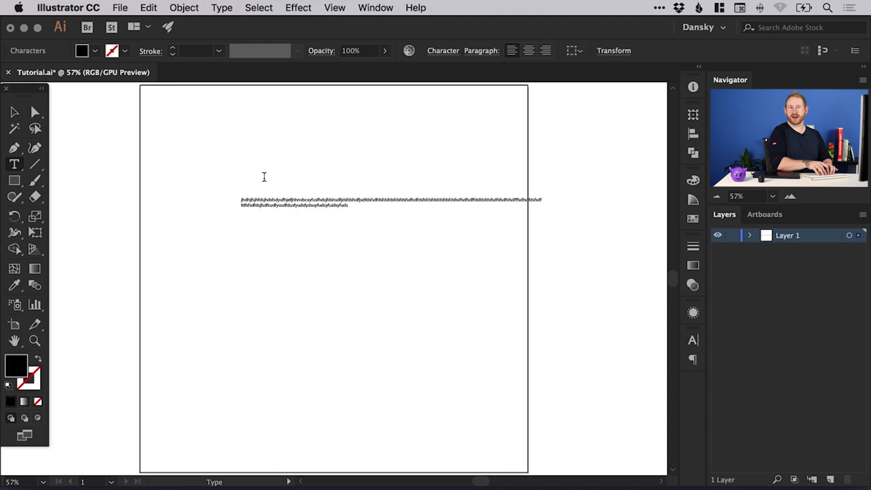
pyautogui.write('dfshdfjdkjdfkjdfkjdfkjhdfhdfsjhdfhjdfjdshfjdshfjdhfjdshfsd')
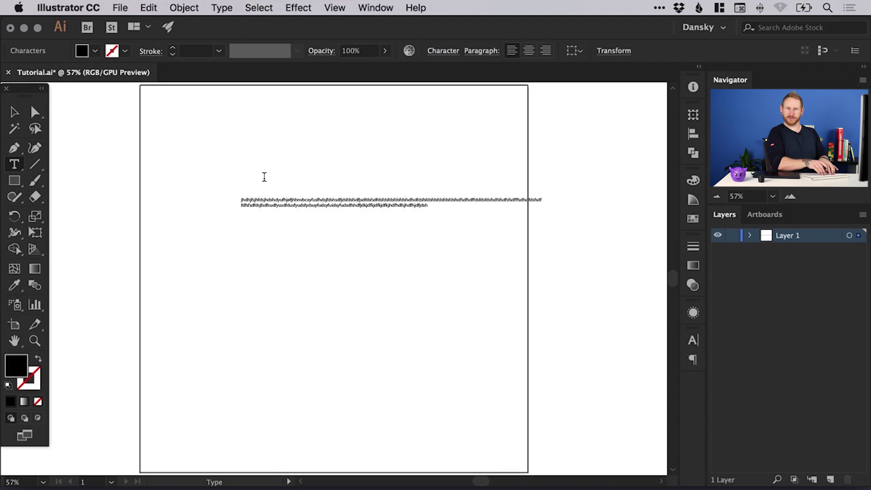
pyautogui.press('Return')
pyautogui.write('fd')
pyautogui.press('Return')
pyautogui.write('fd')
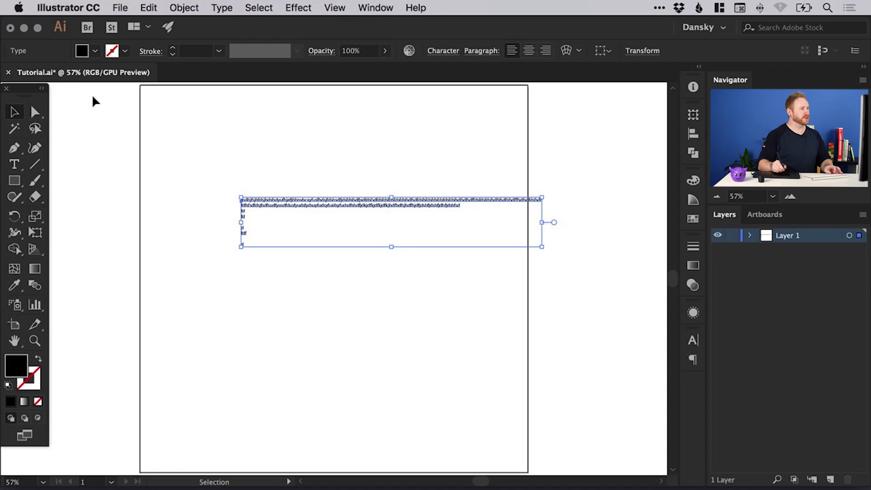
# Step: Remove the random-letter text, drag out a rectangular text area, and fill it with Lorem ipsum placeholder text
pyautogui.click(168, 171)
pyautogui.press('super+z')
pyautogui.click(18, 169)
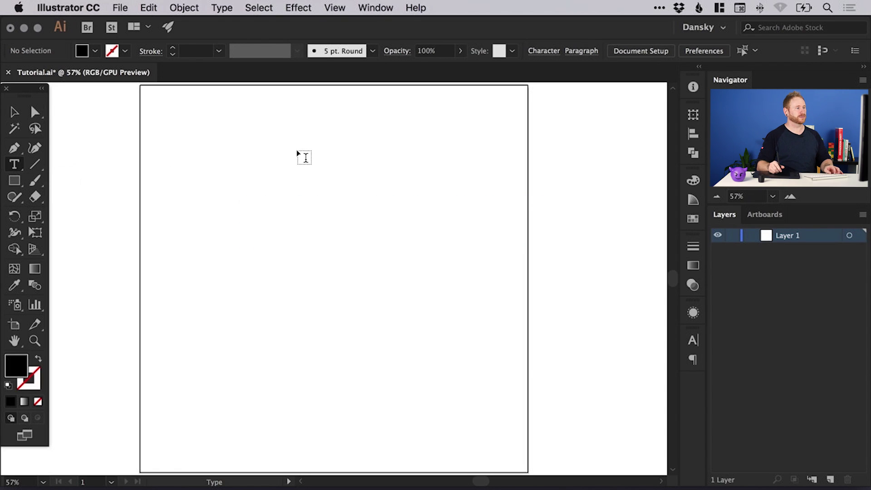
pyautogui.moveTo(208, 175); pyautogui.dragTo(423, 337)
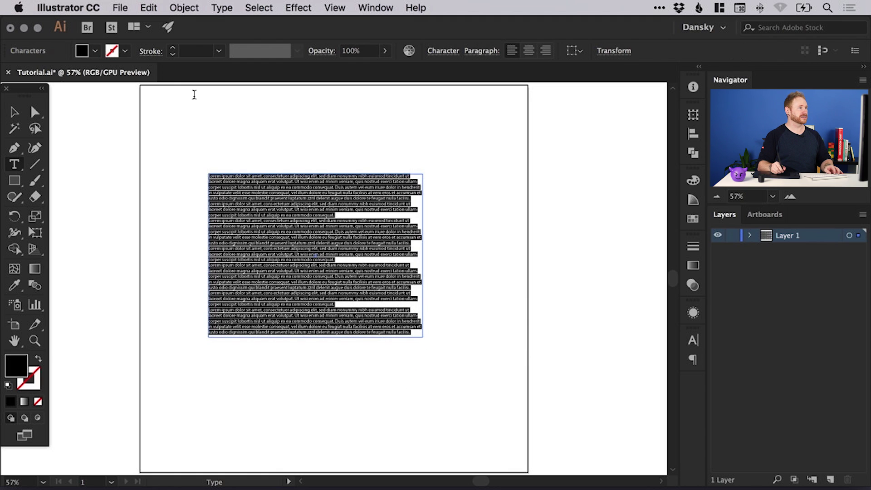
pyautogui.click(221, 9)
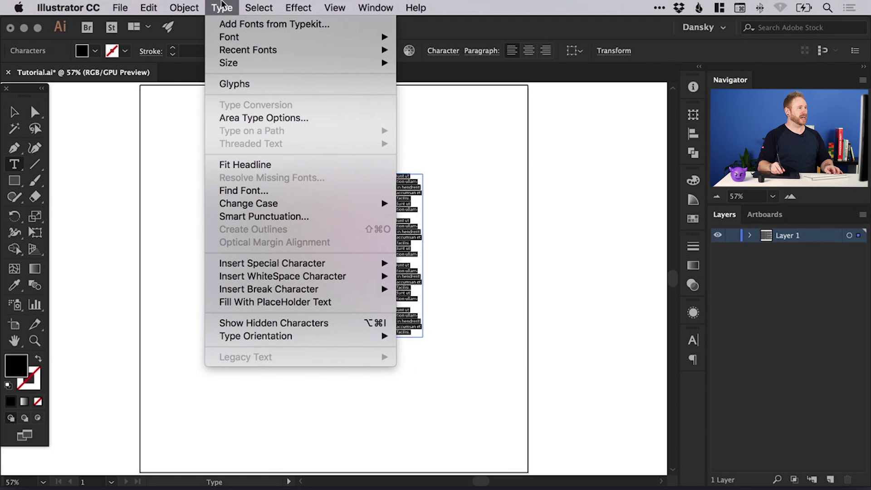
pyautogui.click(288, 302)
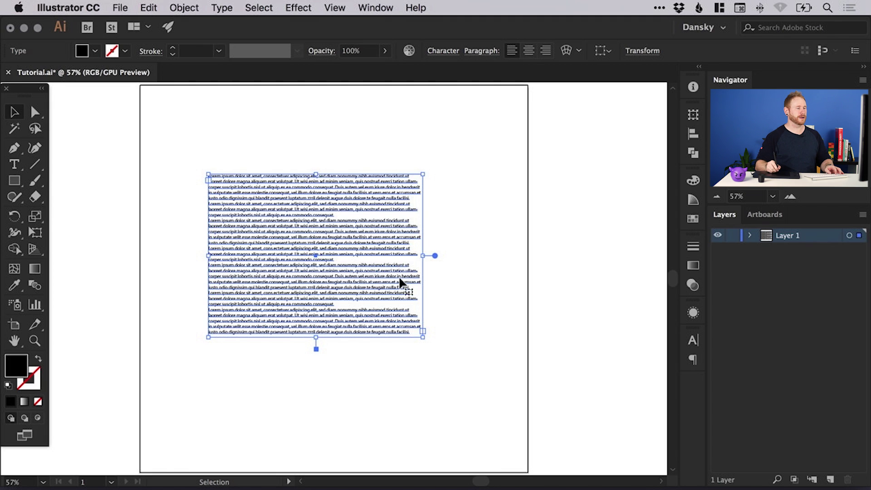
# Step: Drag the text area's corner to make it narrower and taller, then zoom in on it
pyautogui.click(422, 334)
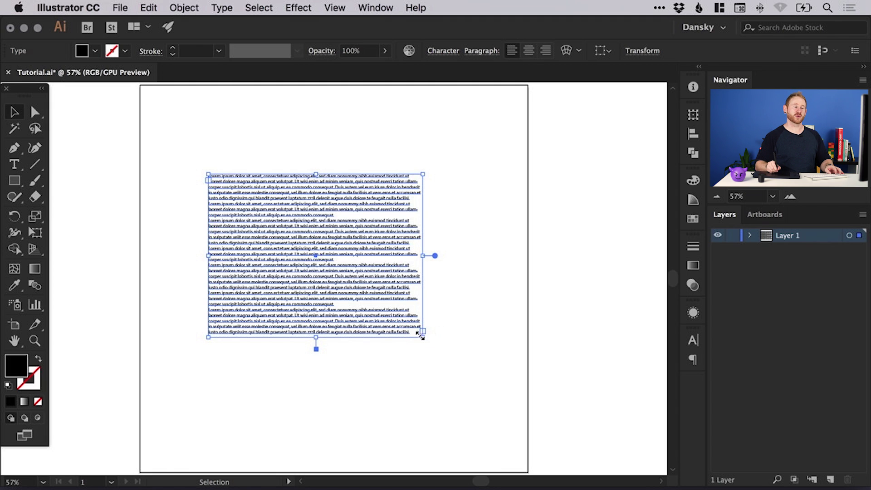
pyautogui.moveTo(420, 334); pyautogui.dragTo(335, 426)
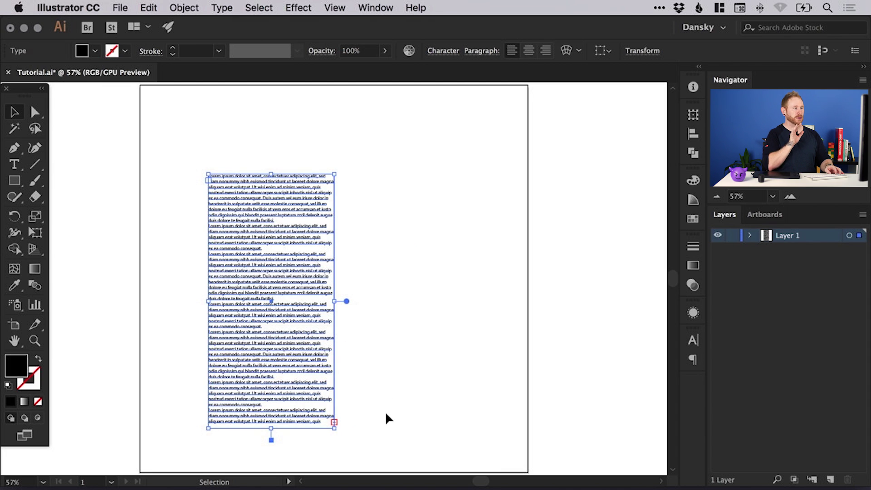
pyautogui.press('z')
pyautogui.moveTo(157, 150); pyautogui.dragTo(453, 451)
# Step: Insert blank lines after 'ex ea commodo consequat.' and 'nulla facilisi.', then widen and shorten the text area
pyautogui.click(15, 165)
pyautogui.click(287, 213)
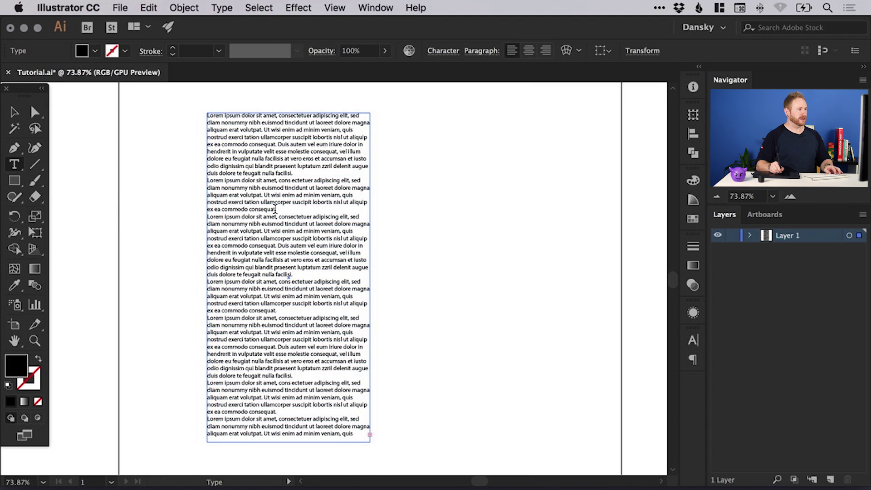
pyautogui.press('Return')
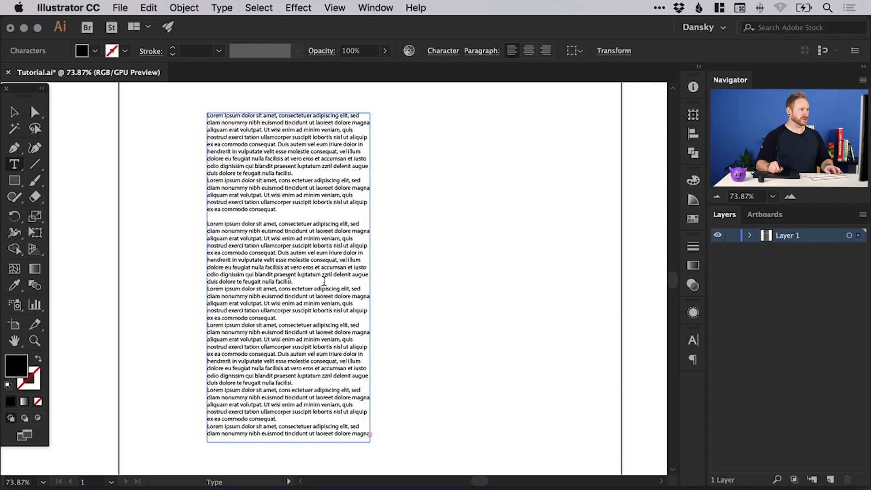
pyautogui.press('Return')
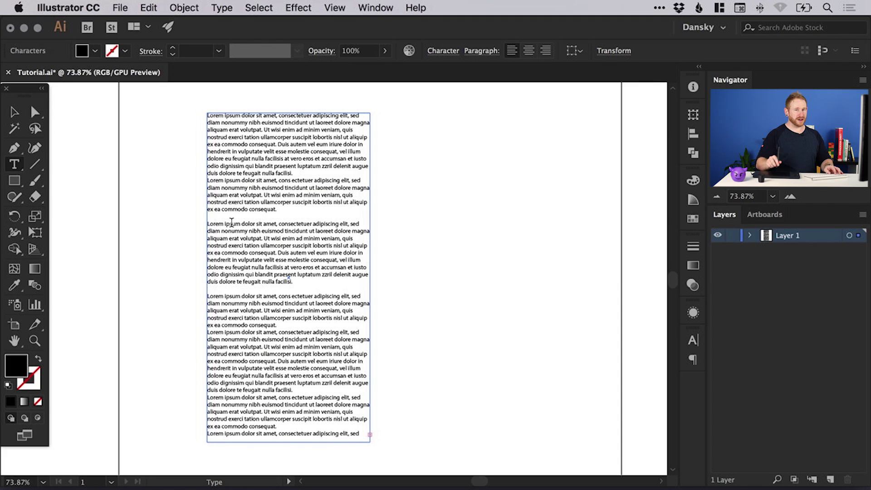
pyautogui.click(18, 115)
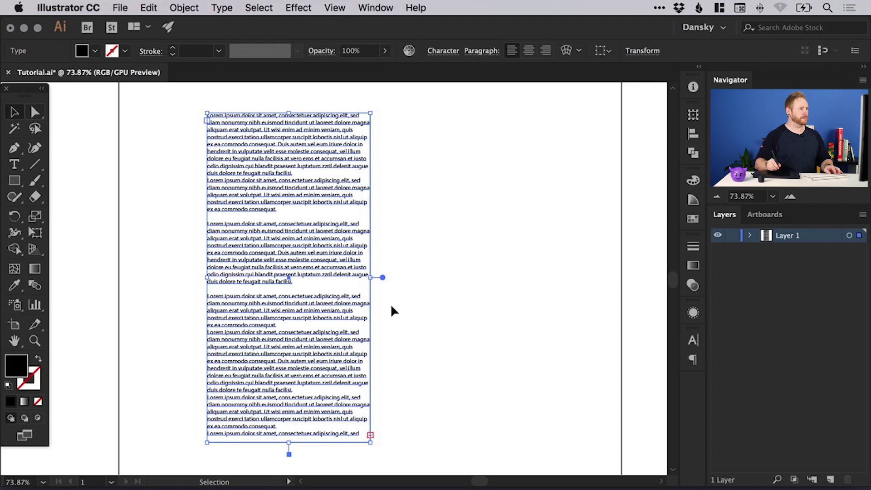
pyautogui.moveTo(371, 436); pyautogui.dragTo(540, 292)
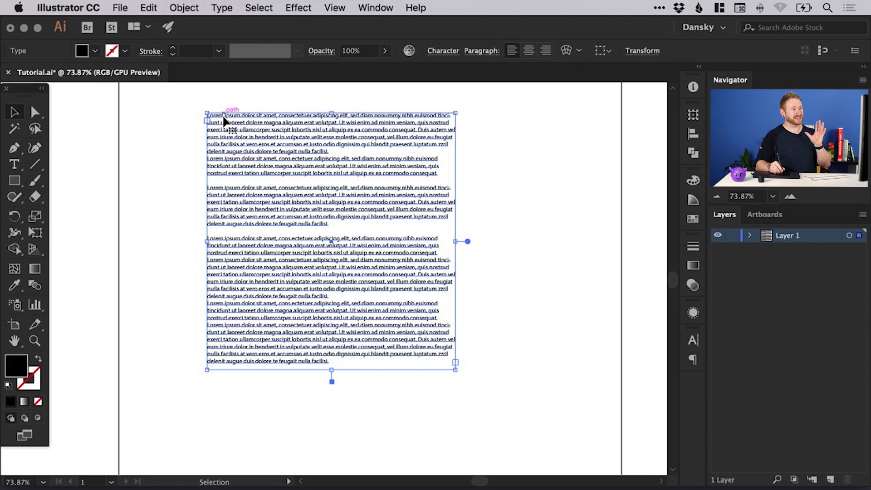
# Step: Drag the frame's top-right anchor right and its bottom-right anchor up onto the diagonal, forming a triangle
pyautogui.click(35, 112)
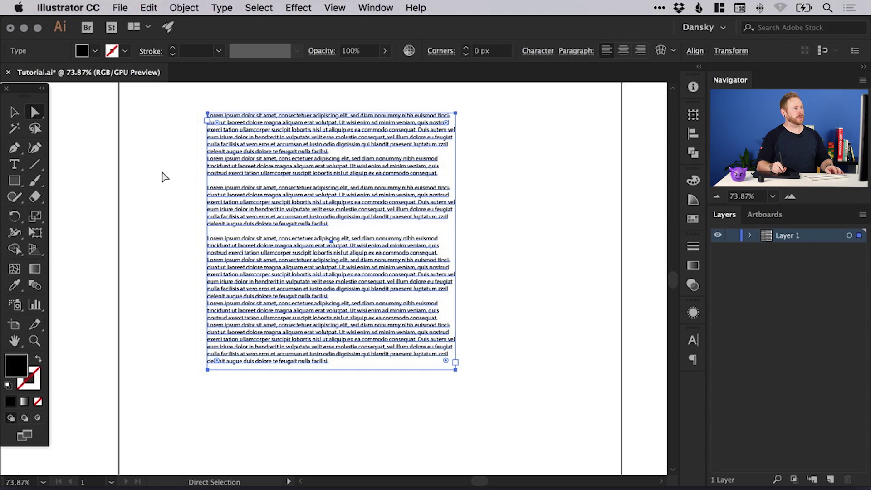
pyautogui.click(150, 133)
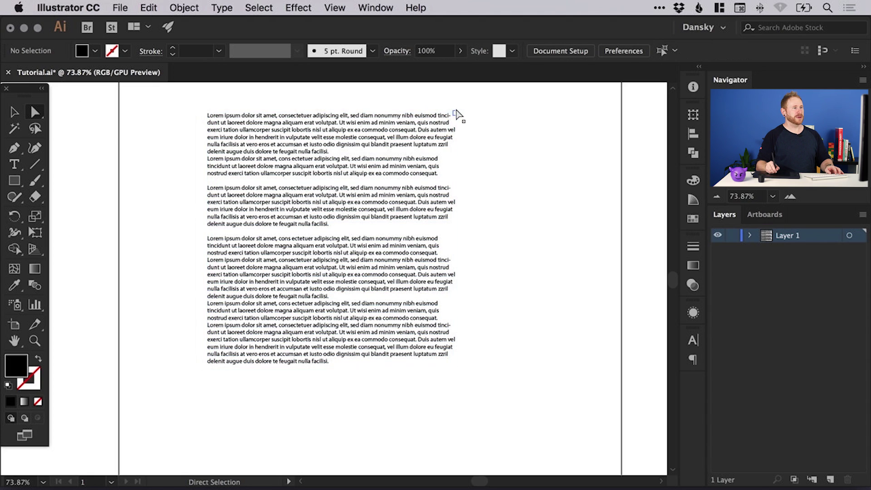
pyautogui.click(207, 114)
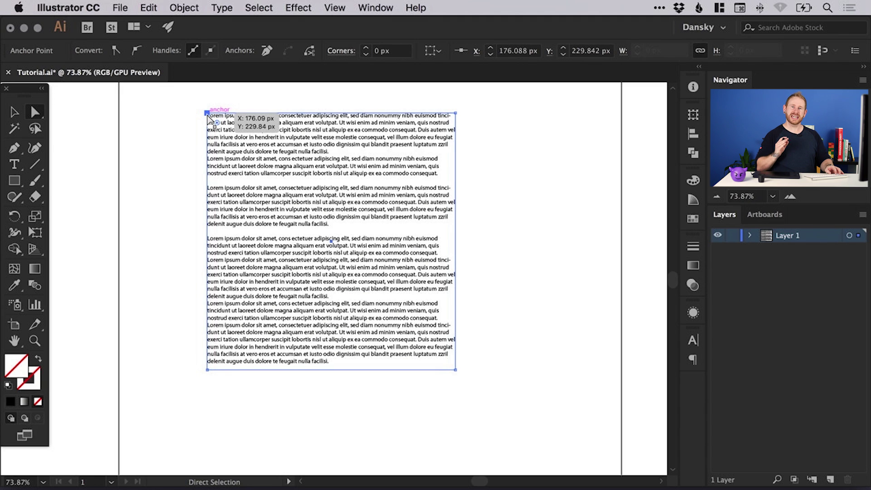
pyautogui.click(457, 114)
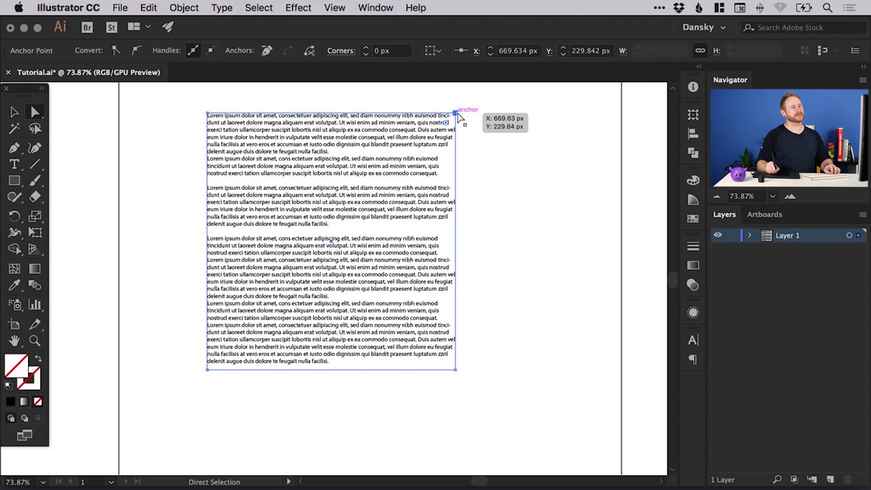
pyautogui.moveTo(456, 115); pyautogui.dragTo(551, 113)
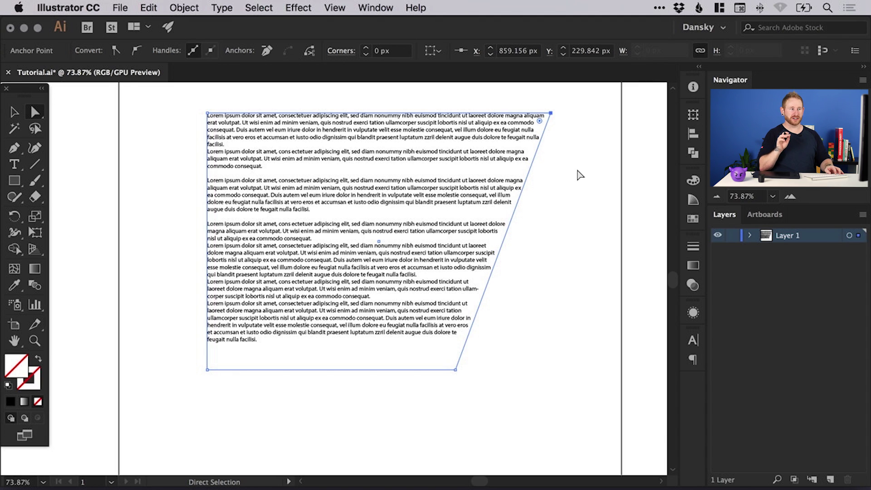
pyautogui.moveTo(455, 370); pyautogui.dragTo(407, 238)
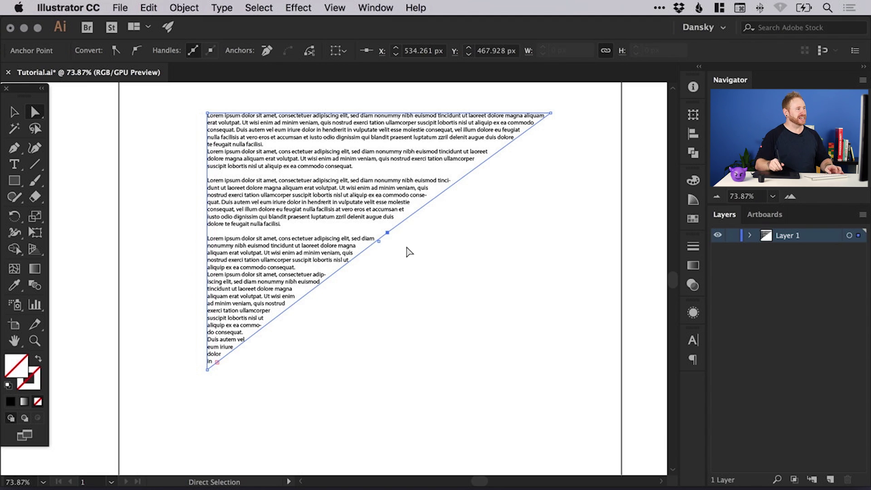
pyautogui.click(16, 149)
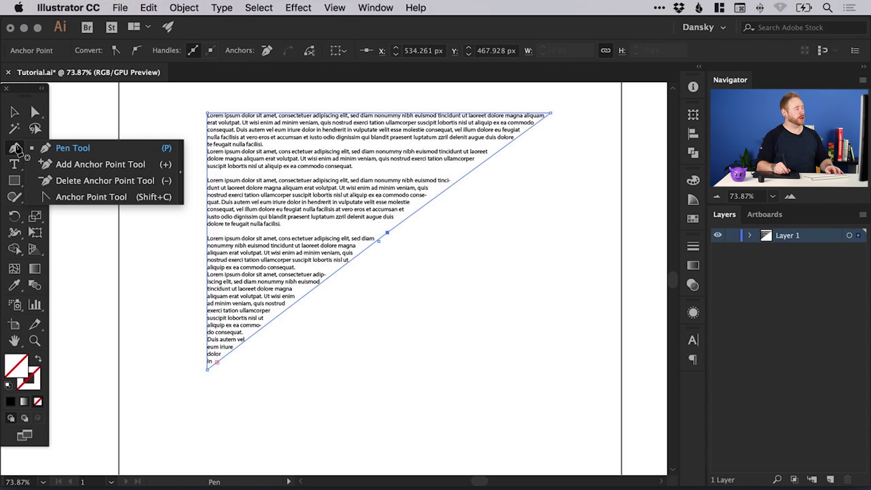
# Step: Add three anchor points along the triangle's diagonal edge
pyautogui.click(78, 166)
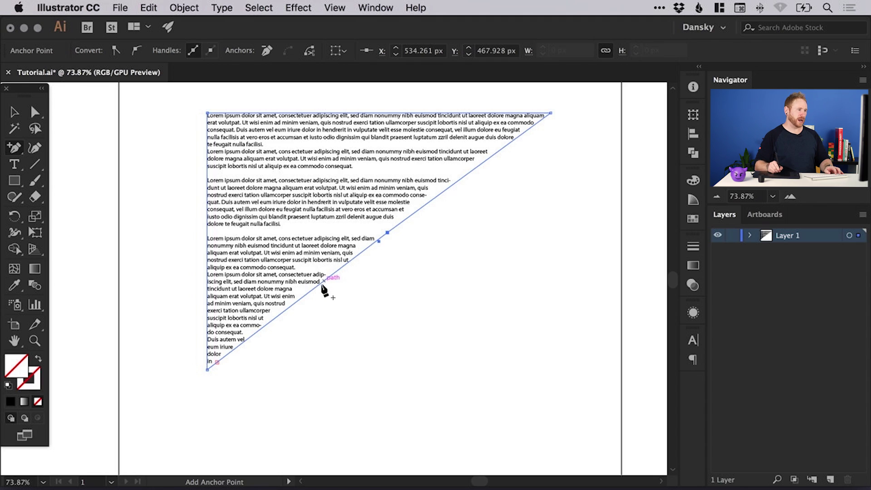
pyautogui.click(306, 295)
pyautogui.click(418, 209)
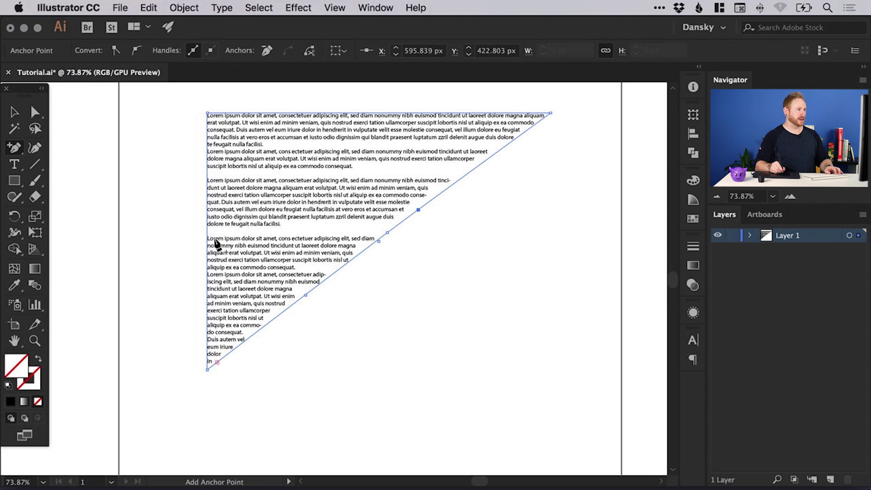
pyautogui.click(490, 158)
# Step: Drag the new diagonal anchor points outward and inward to notch the text flow
pyautogui.click(37, 114)
pyautogui.click(135, 110)
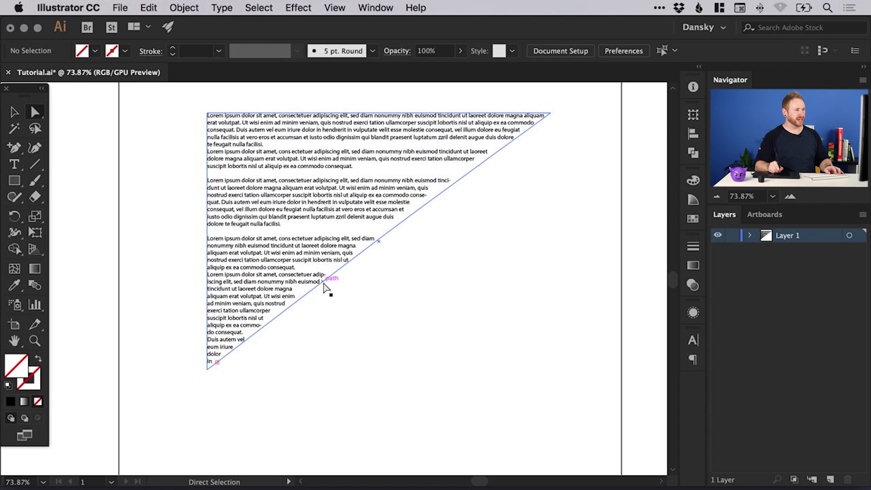
pyautogui.moveTo(381, 243); pyautogui.dragTo(455, 249)
pyautogui.moveTo(306, 295); pyautogui.dragTo(404, 339)
pyautogui.moveTo(490, 159); pyautogui.dragTo(558, 196)
pyautogui.moveTo(418, 209); pyautogui.dragTo(361, 182)
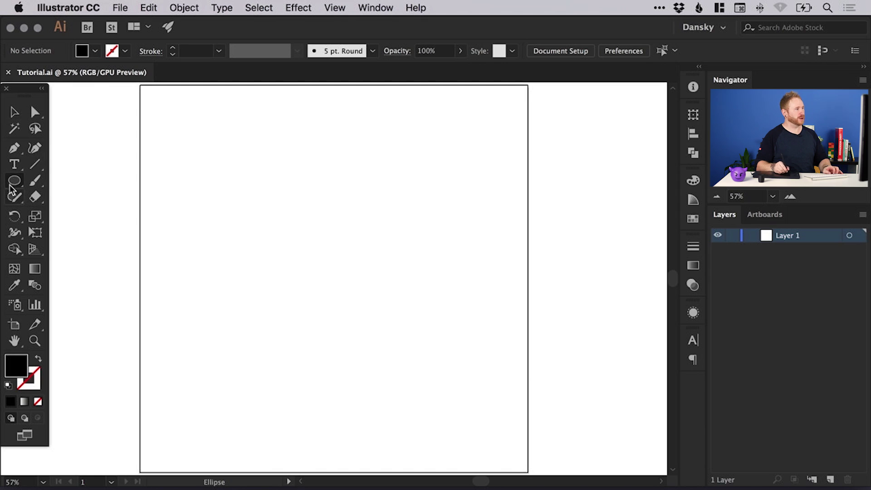
# Step: Draw a large black circle and nudge it slightly upward
pyautogui.moveTo(218, 160); pyautogui.dragTo(466, 407)
pyautogui.click(14, 112)
pyautogui.moveTo(320, 218); pyautogui.dragTo(321, 213)
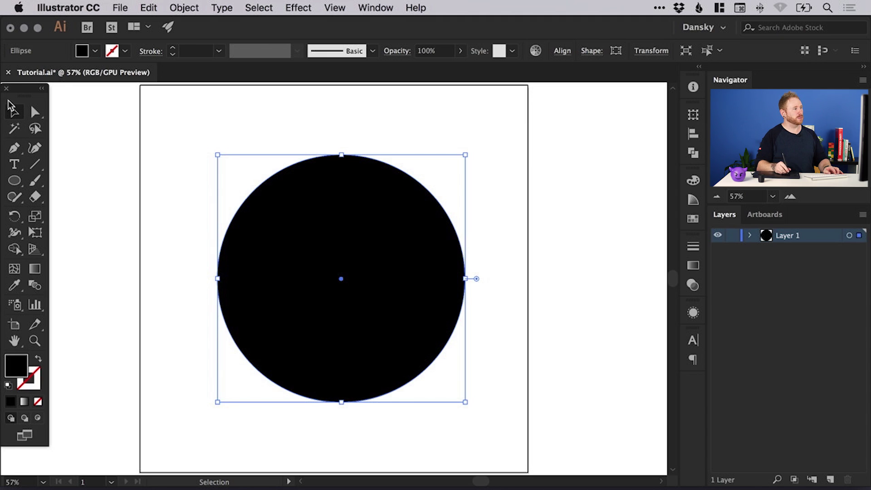
# Step: Convert the circle into area type filled with Lorem ipsum placeholder text
pyautogui.click(21, 166)
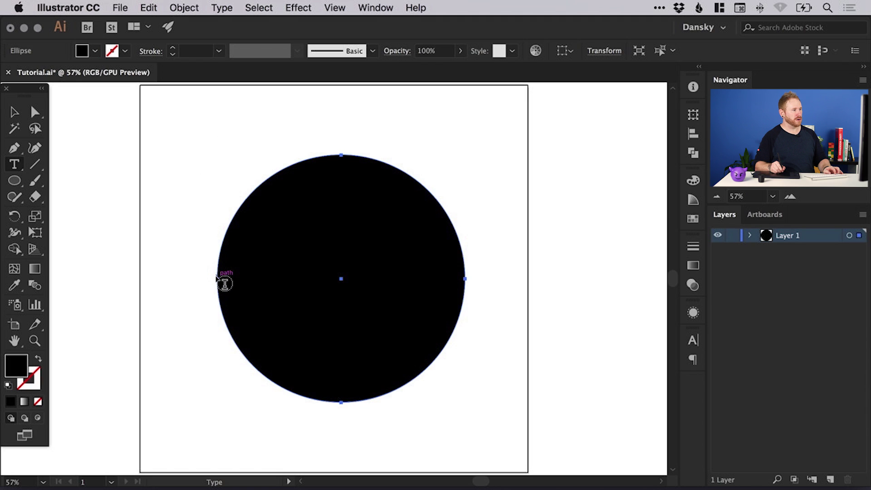
pyautogui.click(252, 210)
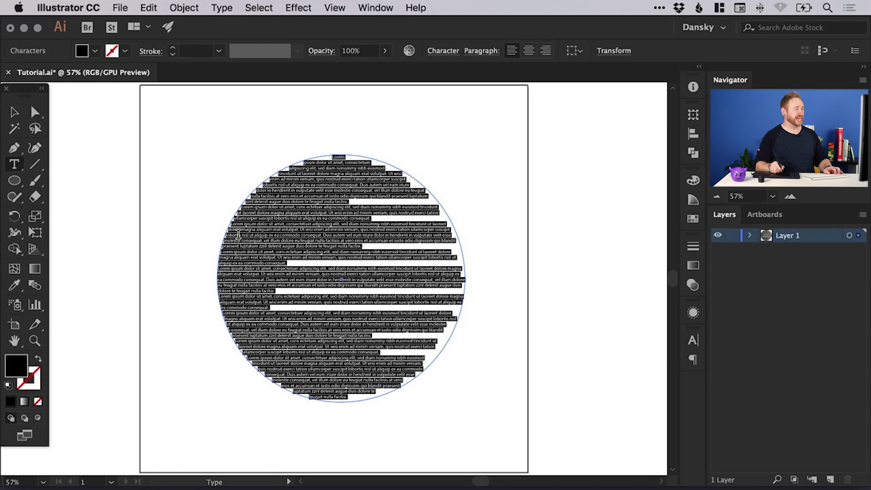
pyautogui.click(14, 117)
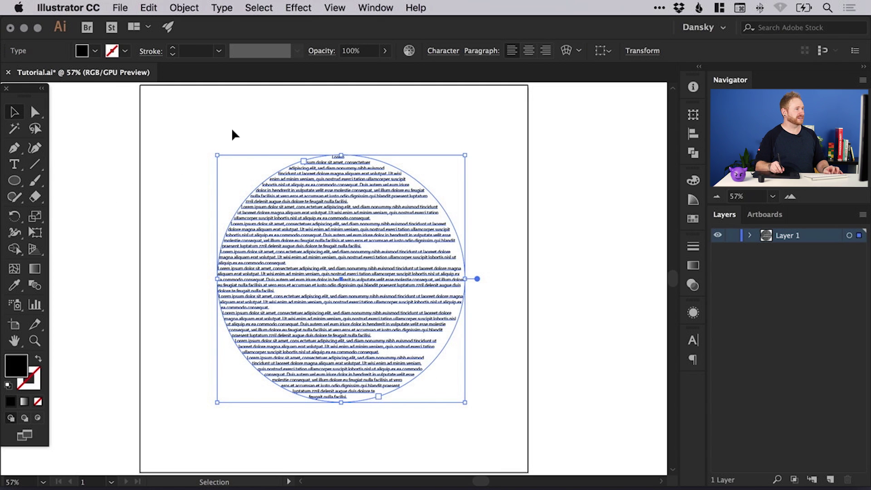
# Step: Delete the circular text and draw a star with the Star Tool
pyautogui.press('Delete')
pyautogui.click(14, 180)
pyautogui.click(72, 243)
pyautogui.moveTo(242, 162); pyautogui.dragTo(345, 268)
# Step: Exit isolation mode and move the star to the artboard's centre
pyautogui.click(15, 114)
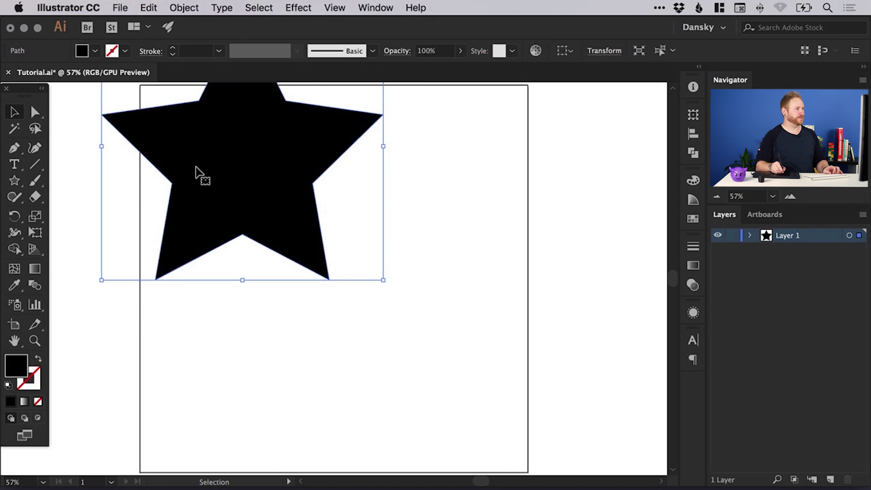
pyautogui.doubleClick(196, 171)
pyautogui.moveTo(23, 91); pyautogui.dragTo(23, 108)
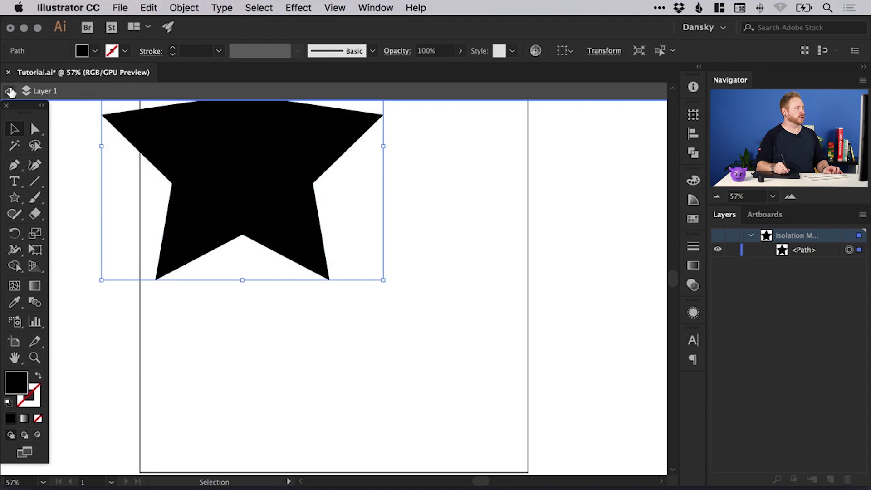
pyautogui.click(11, 92)
pyautogui.moveTo(263, 179); pyautogui.dragTo(354, 291)
# Step: Convert the star into area type filled with Lorem ipsum placeholder text
pyautogui.click(13, 182)
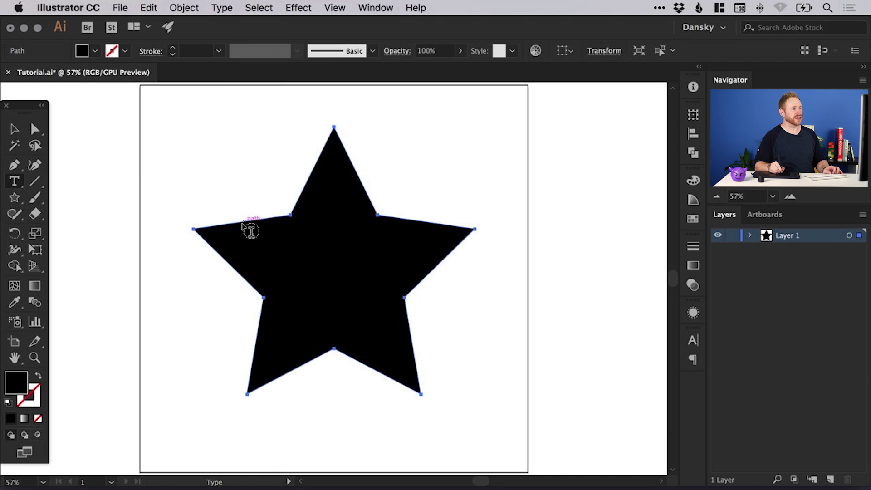
pyautogui.click(258, 226)
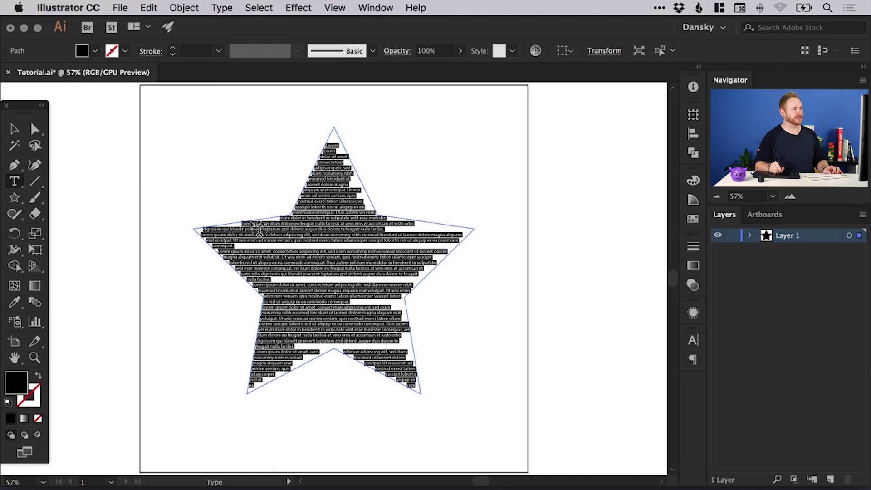
pyautogui.click(14, 129)
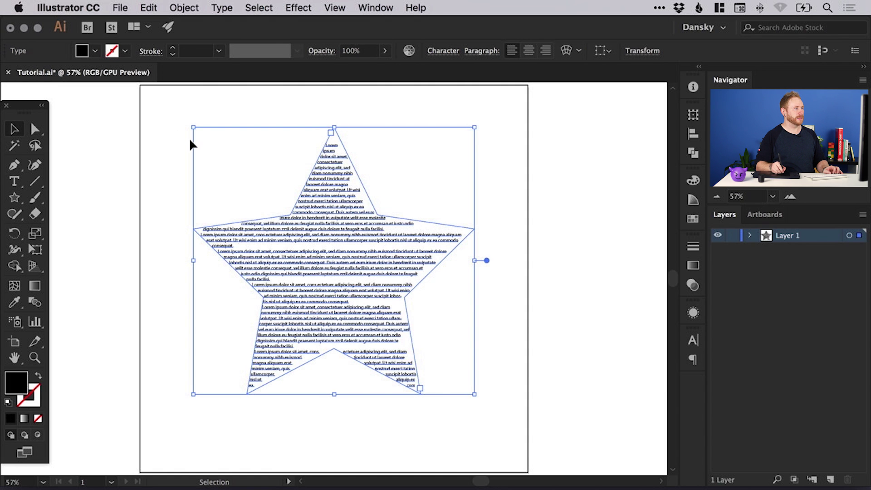